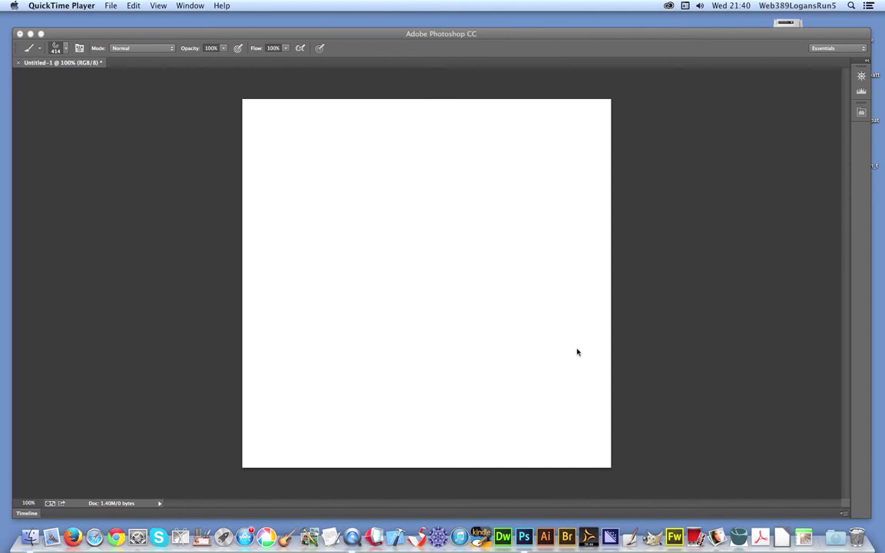
left_click(463, 35)
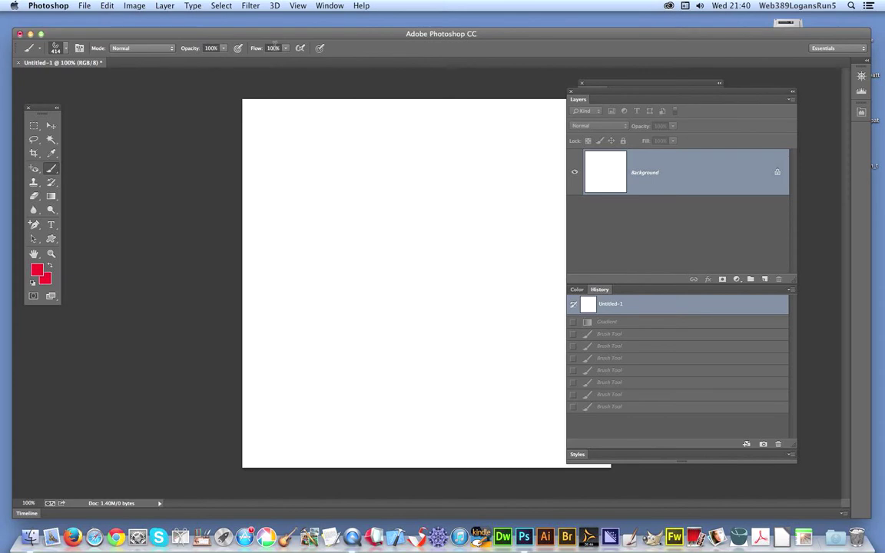
left_click(123, 48)
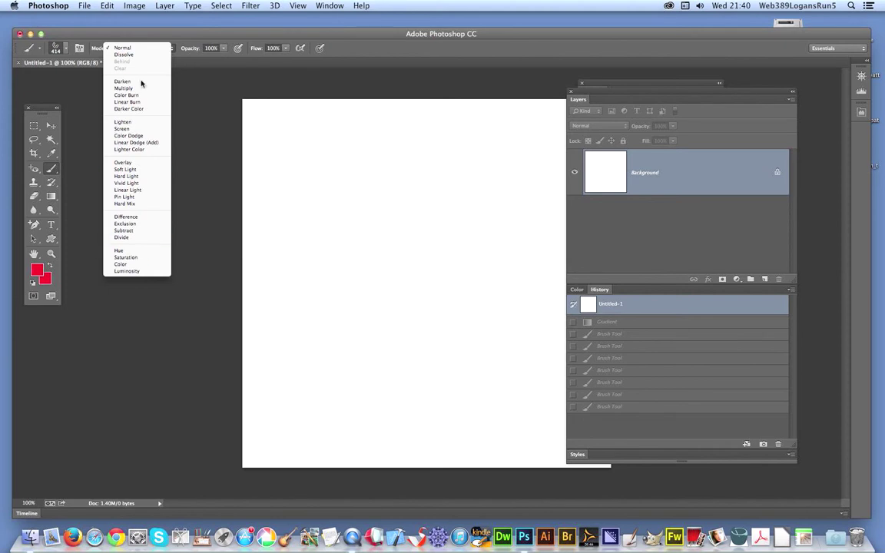
left_click(216, 32)
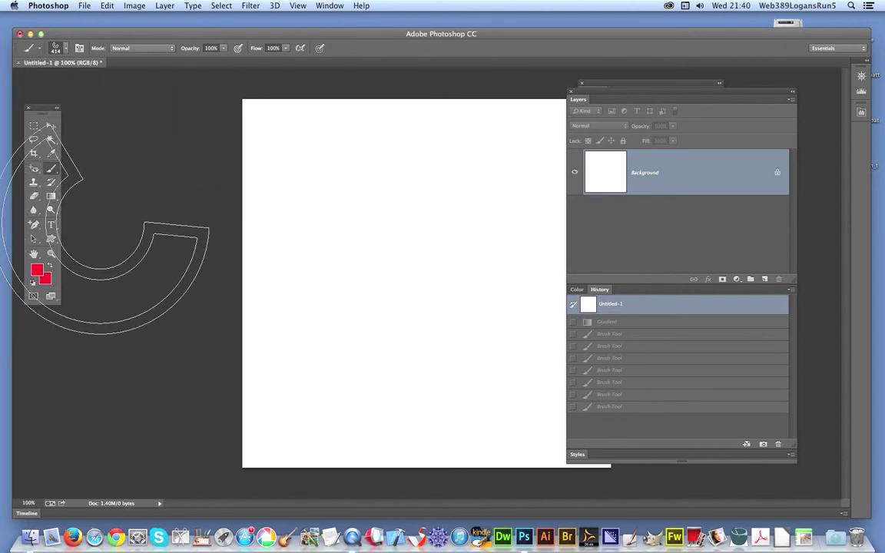
Fill the background with a radial gradient using the white-to-dark-blue preset, centred below and right of the canvas middle
left_click(51, 197)
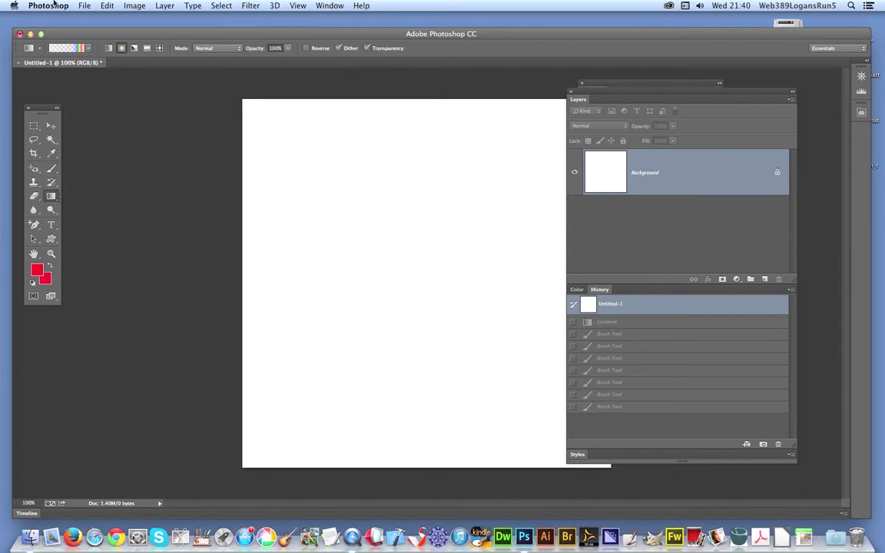
left_click(87, 48)
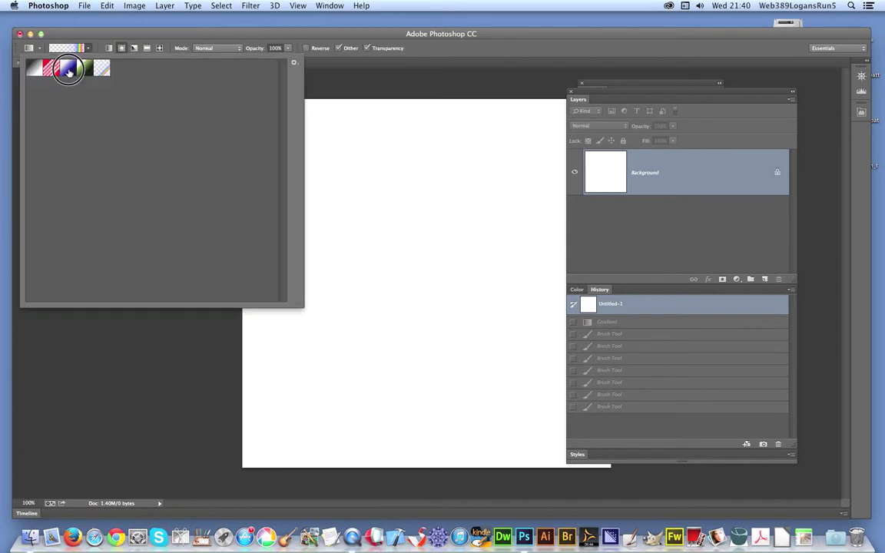
left_click(67, 68)
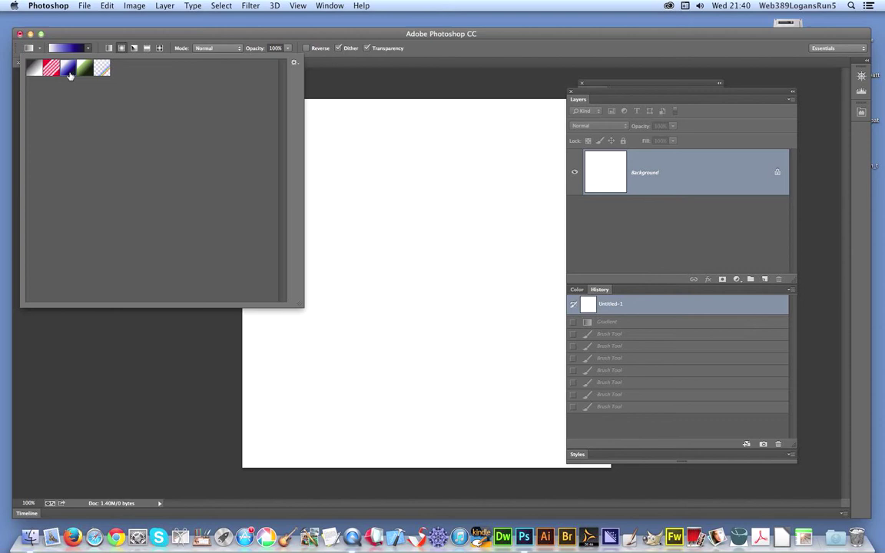
left_click(293, 61)
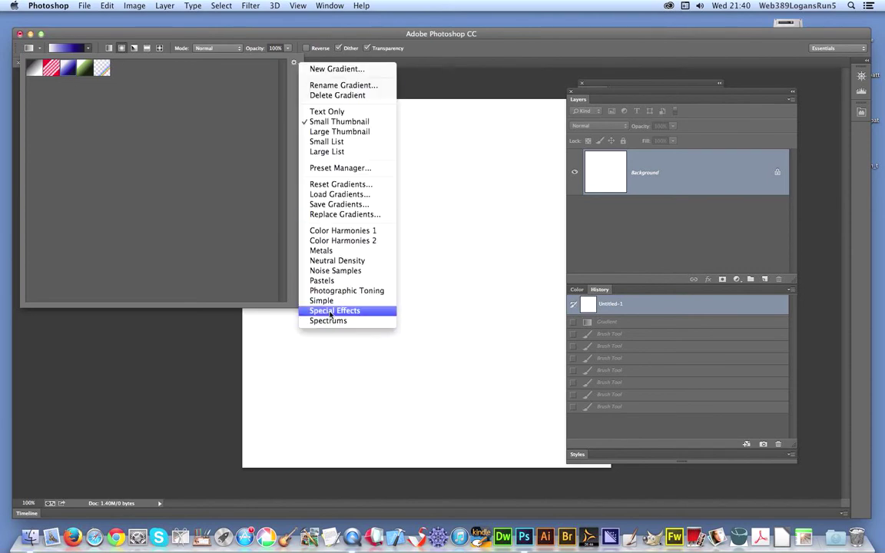
left_click(483, 155)
left_click(382, 31)
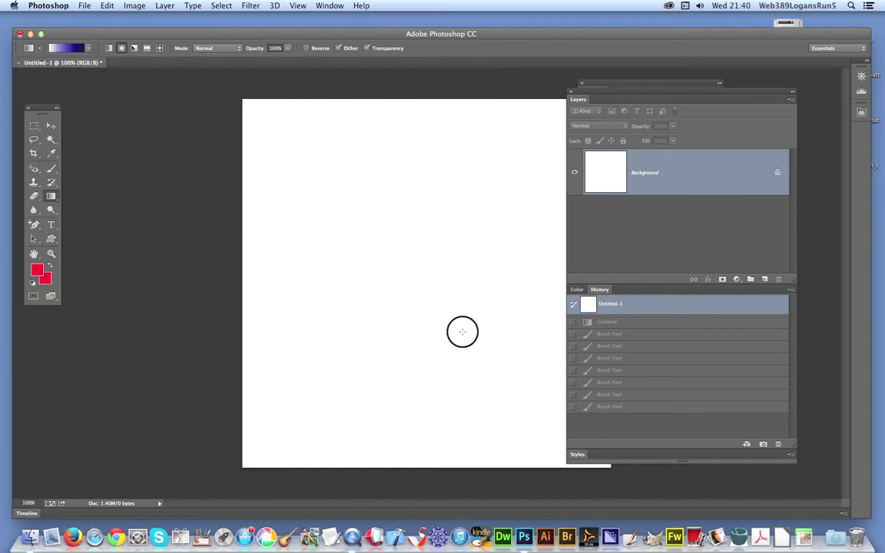
left_click_drag(462, 329, 336, 168)
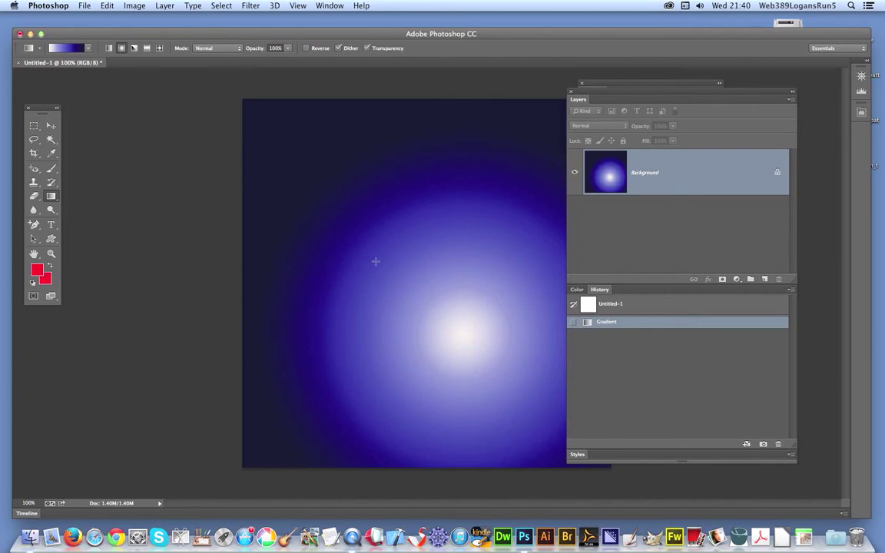
Add a new empty layer above the background, keeping the default name and settings
left_click(166, 5)
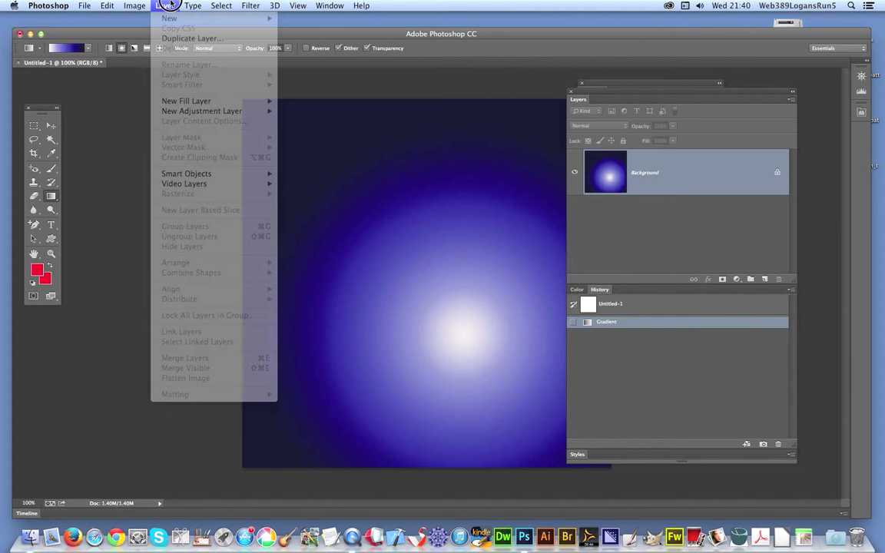
left_click(165, 5)
mouse_move(230, 21)
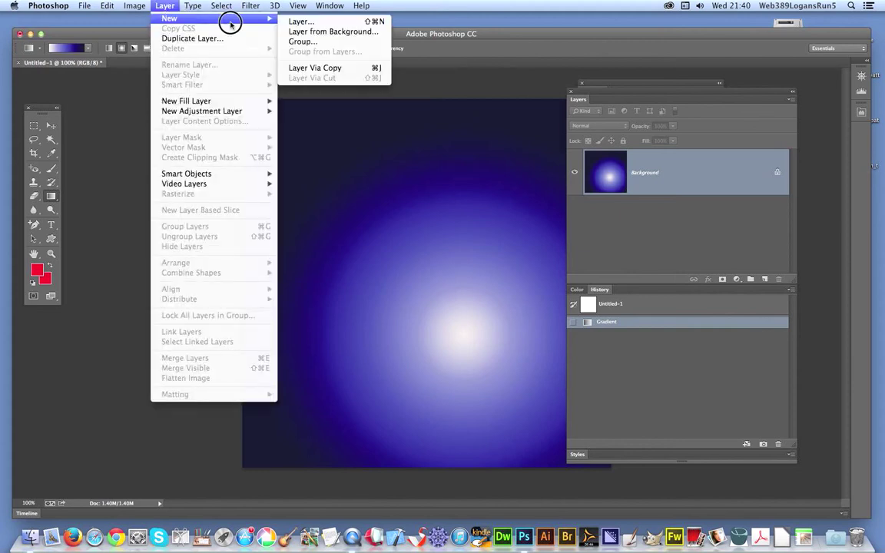
left_click(306, 25)
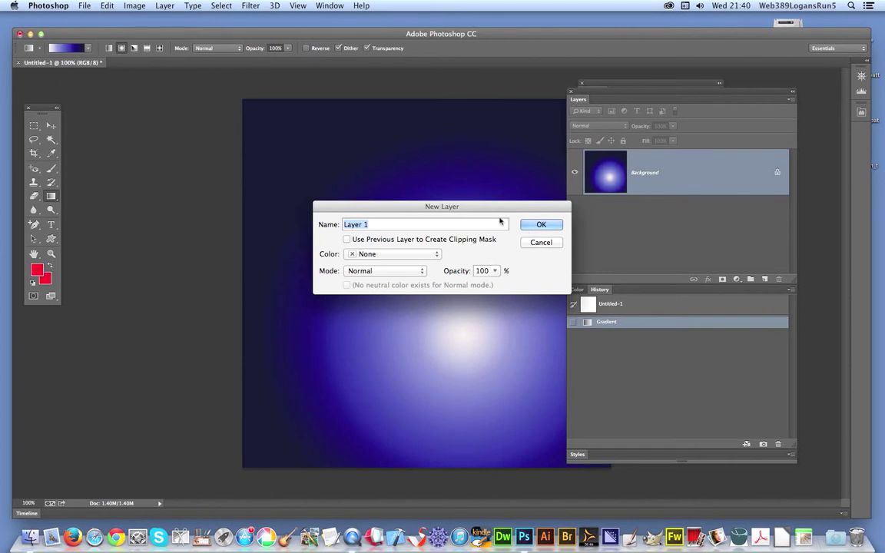
left_click(526, 224)
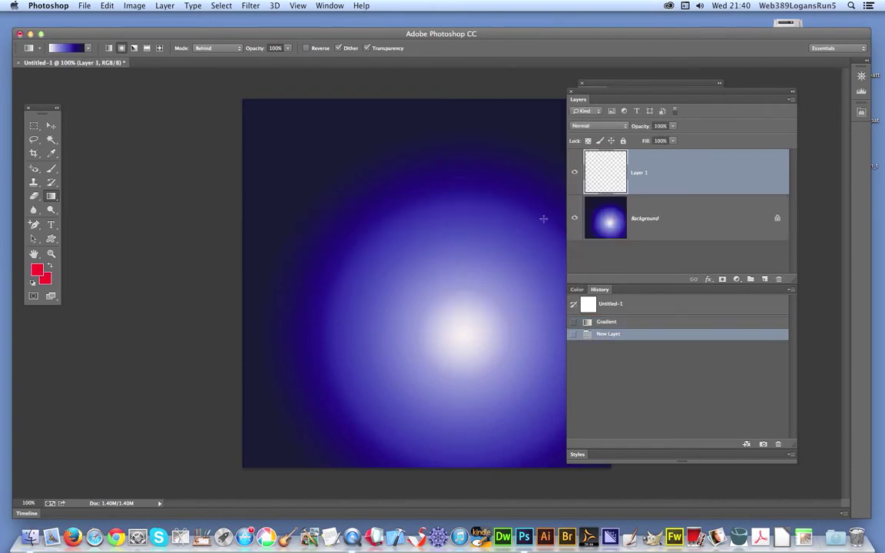
Draw several overlapping diamond gradients on Layer 1 with the transparent rainbow preset in Behind mode
left_click(87, 48)
left_click(103, 71)
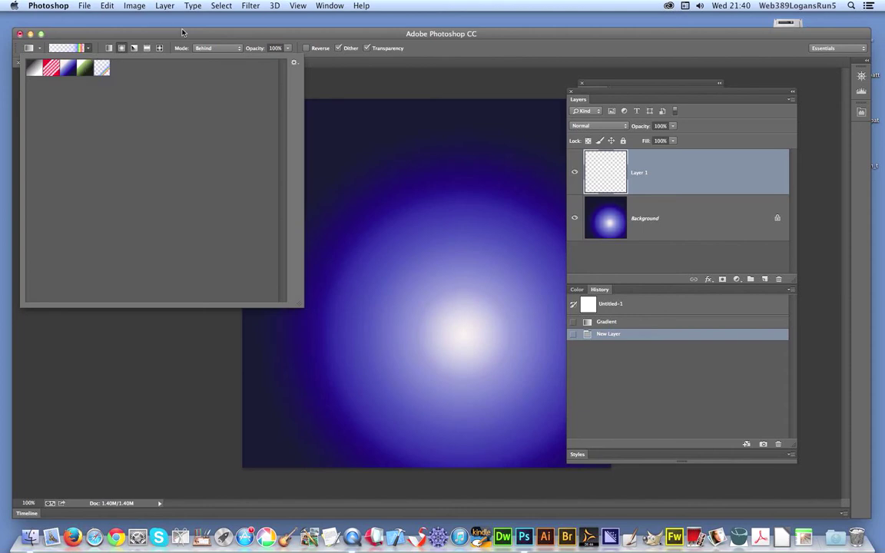
left_click(143, 52)
left_click(159, 49)
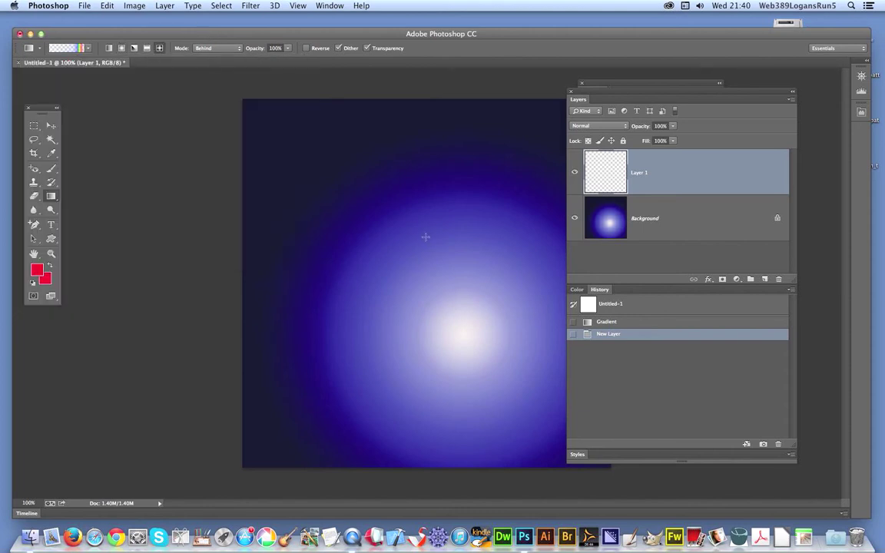
left_click_drag(475, 330, 308, 276)
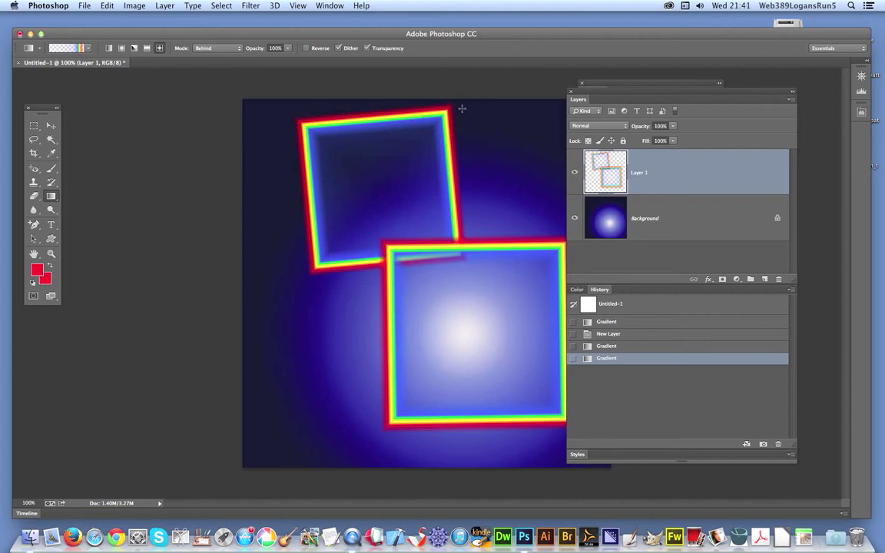
mouse_move(434, 387)
left_mouse_down()
mouse_move(389, 270)
mouse_move(387, 201)
left_mouse_up()
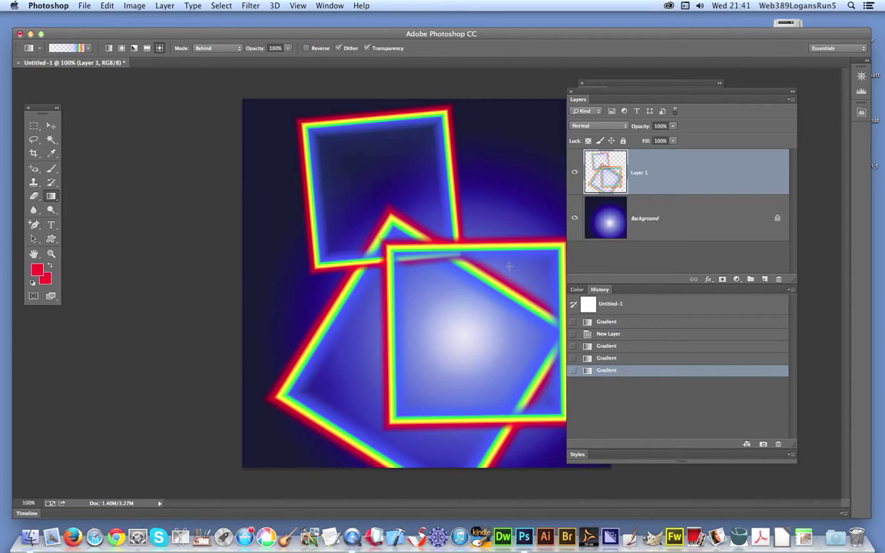
left_click_drag(518, 217, 556, 186)
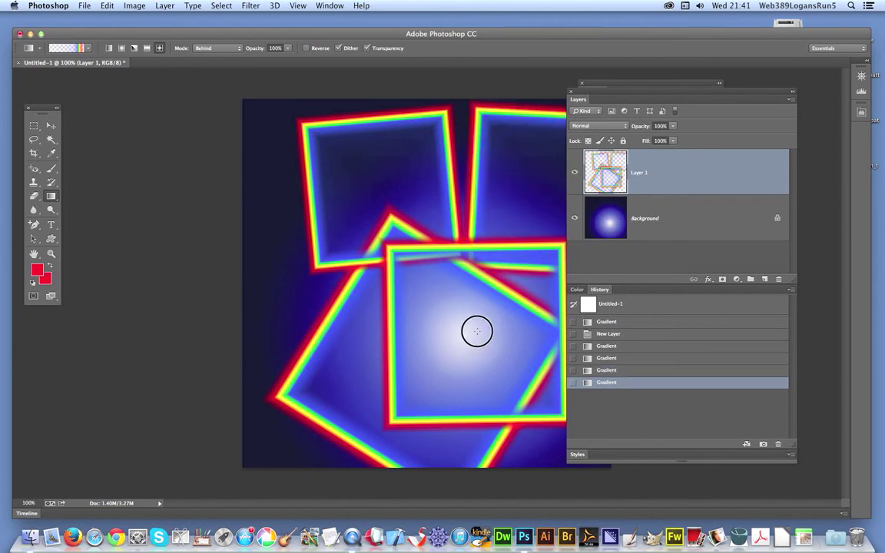
left_click_drag(476, 331, 410, 275)
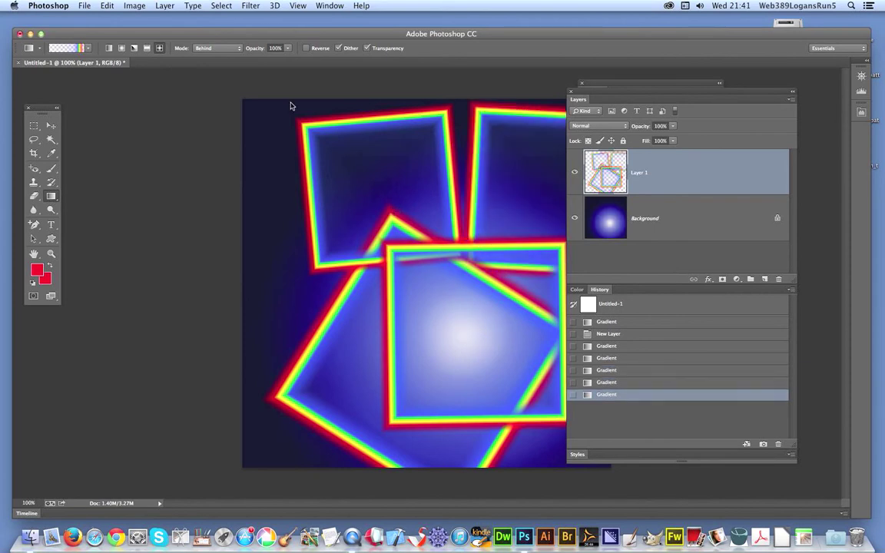
Add three radial gradients of different sizes behind the rainbow squares, two of them near the canvas's left edge
left_click(121, 49)
left_click_drag(461, 376, 369, 178)
left_click_drag(261, 281, 400, 313)
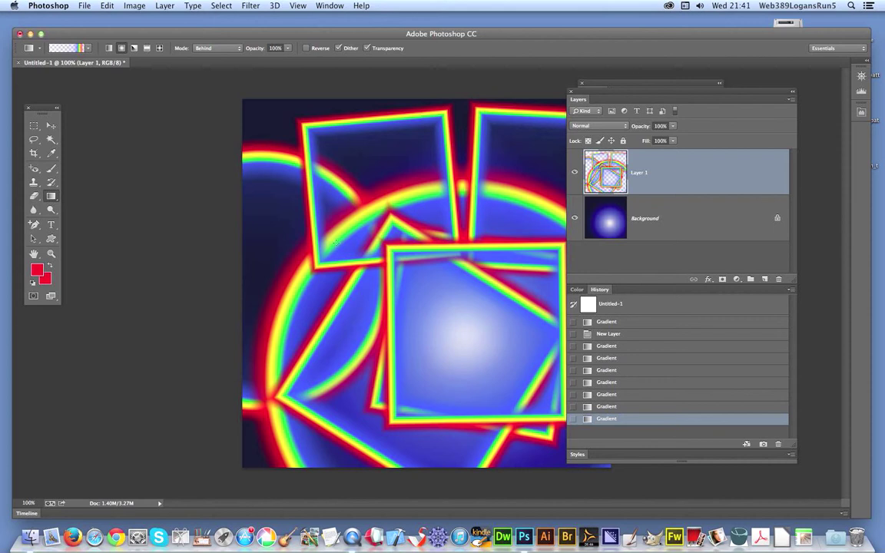
left_click_drag(264, 225, 314, 270)
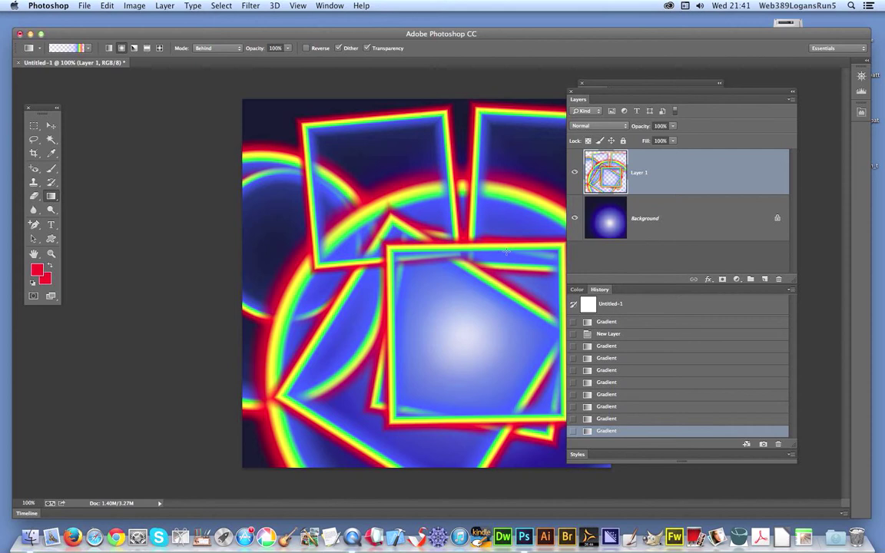
left_click(219, 49)
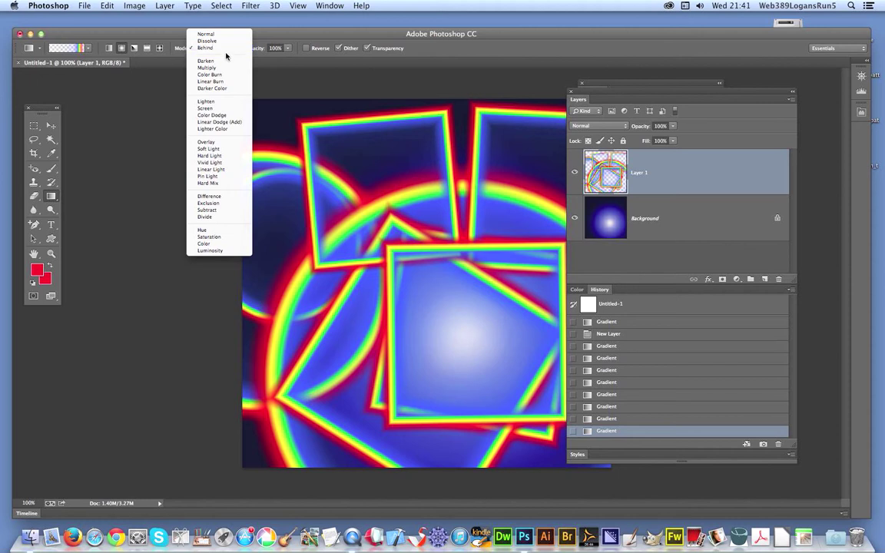
left_click(133, 34)
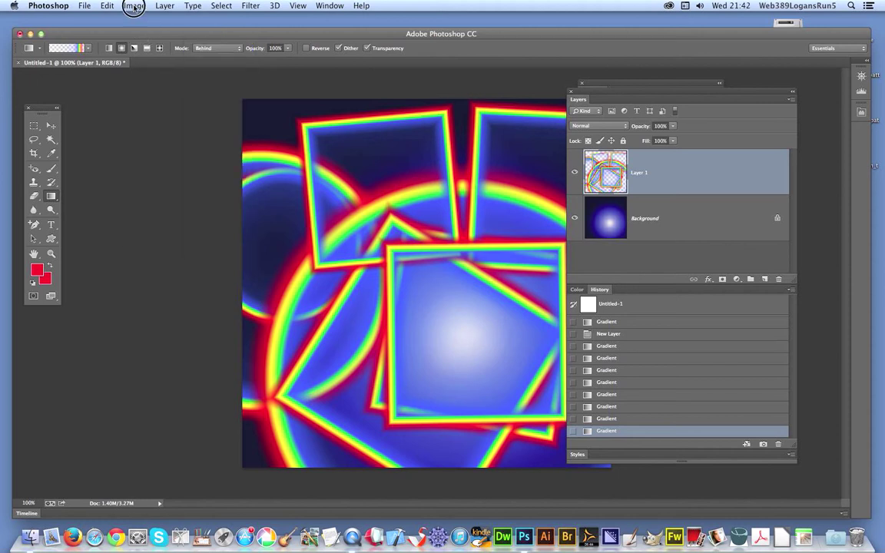
left_click(133, 7)
mouse_move(135, 17)
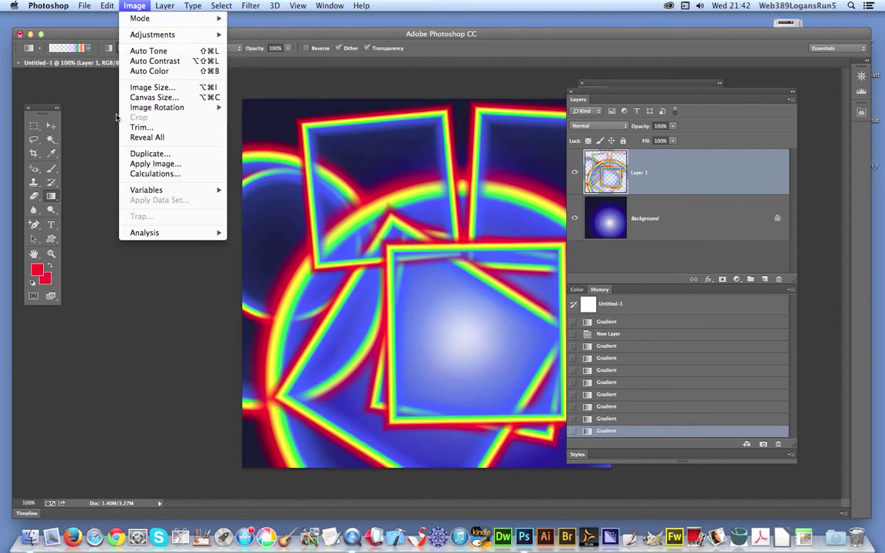
Stamp the red 414 px arc brush once near the canvas centre with the Brush mode set to Behind
left_click(52, 169)
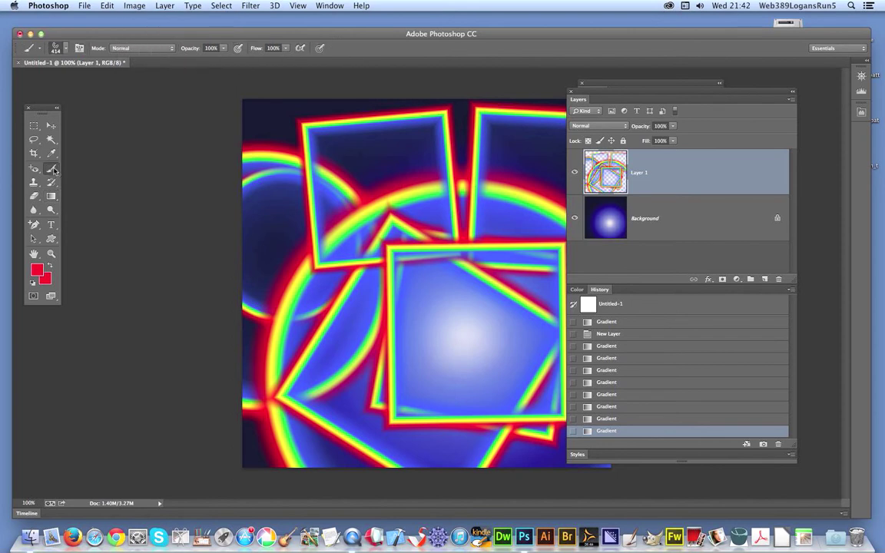
left_click(68, 49)
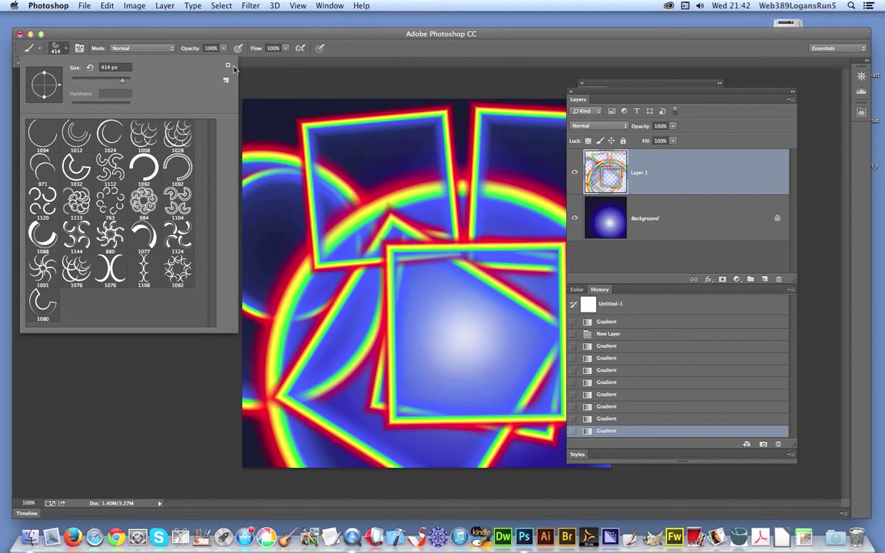
left_click(169, 33)
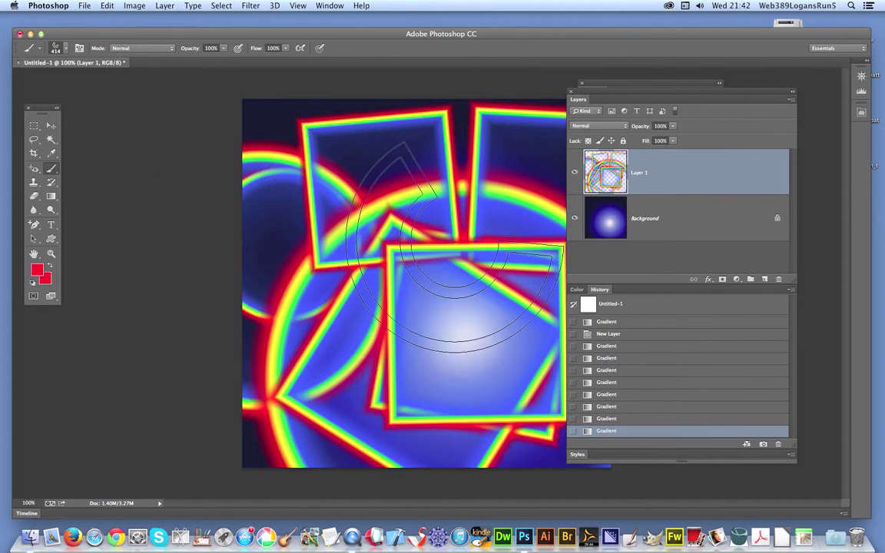
left_click(142, 49)
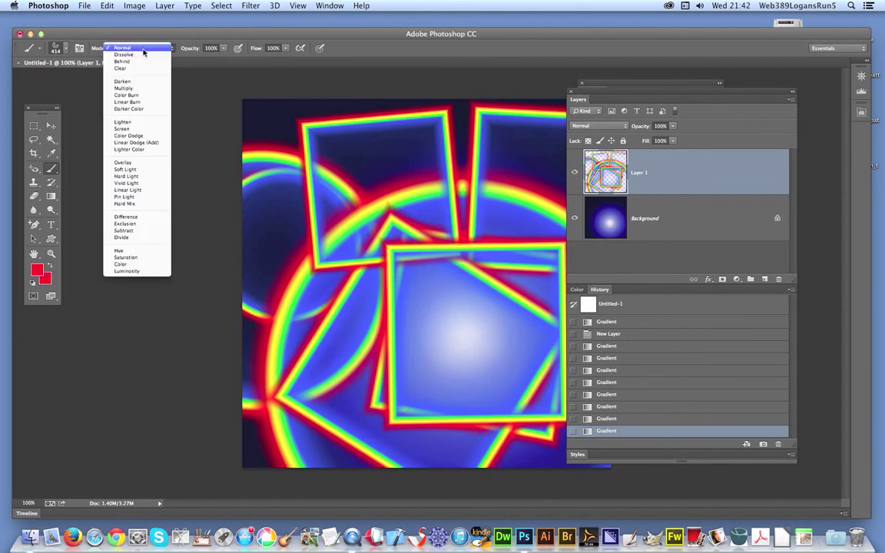
left_click(141, 62)
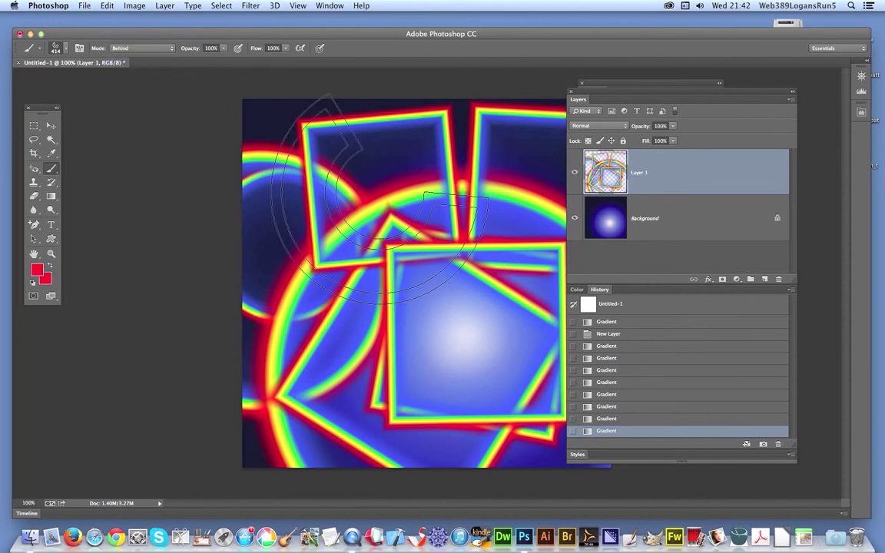
left_click(453, 246)
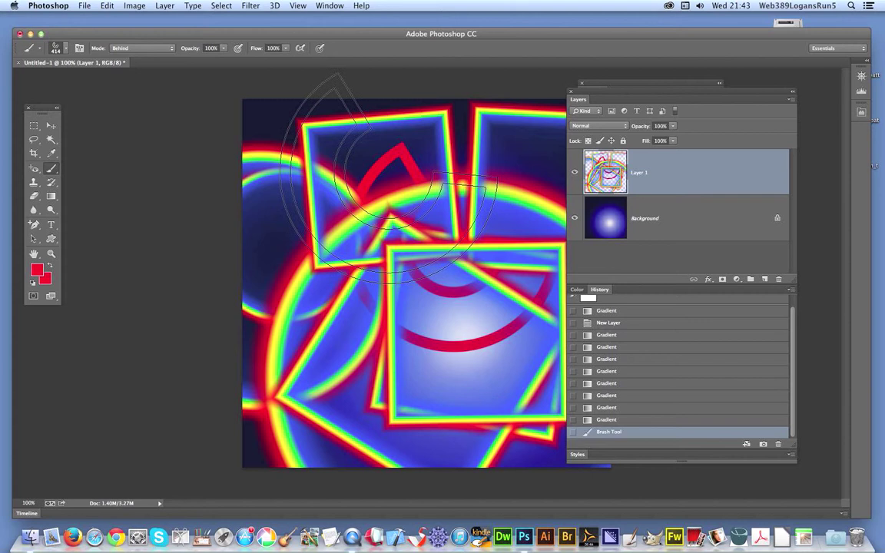
Set the Brush mode to Clear and stamp the arc brush repeatedly across Layer 1 to cut shapes out of it
left_click(142, 49)
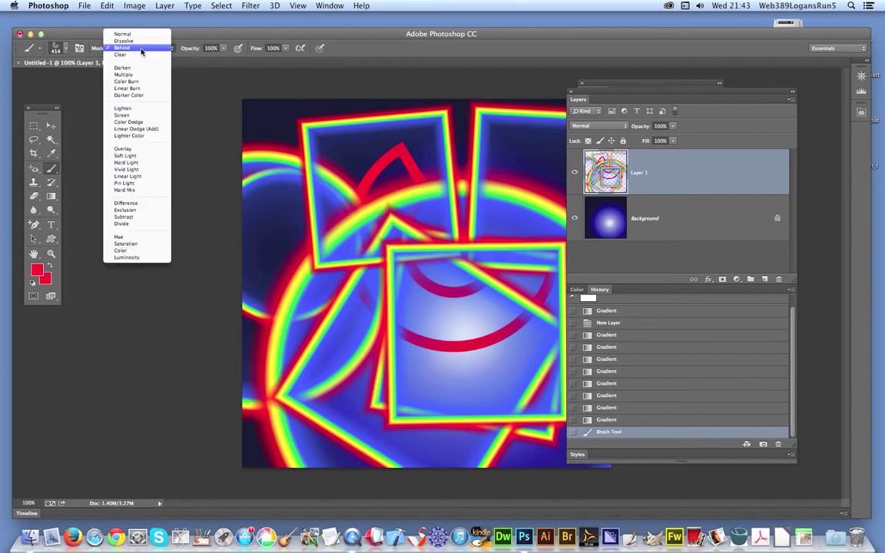
left_click(126, 54)
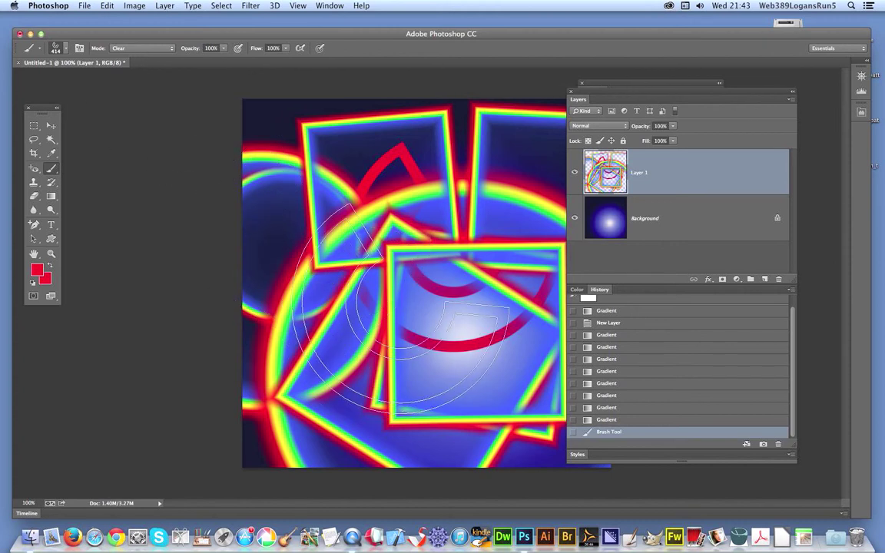
left_click(403, 296)
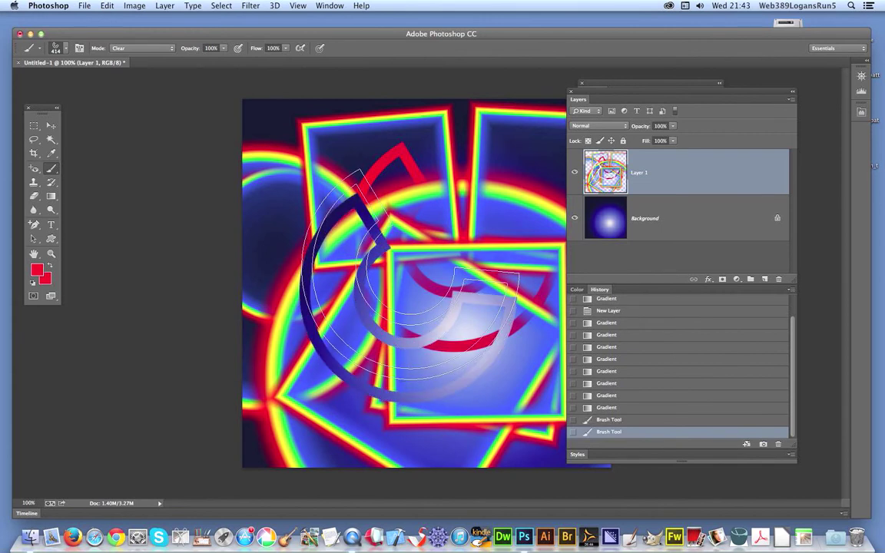
left_click(430, 192)
left_click(343, 182)
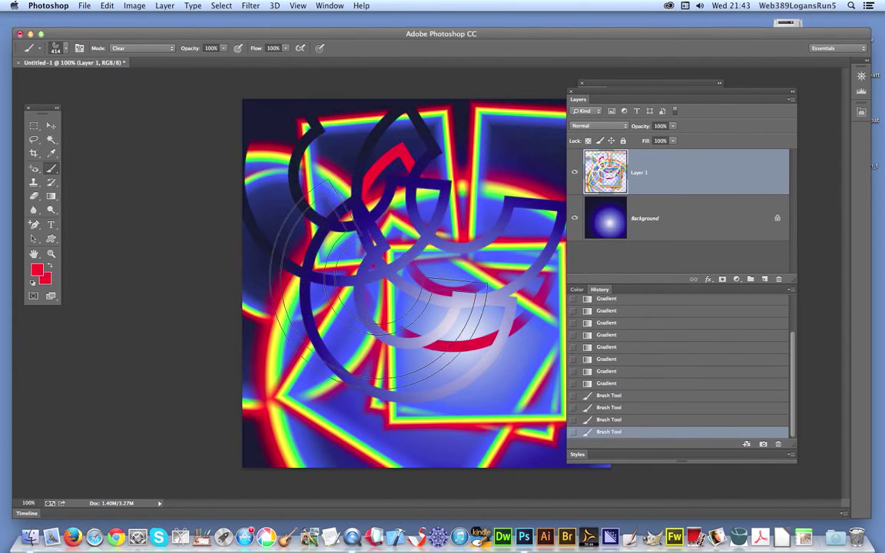
left_click(343, 336)
left_click(485, 380)
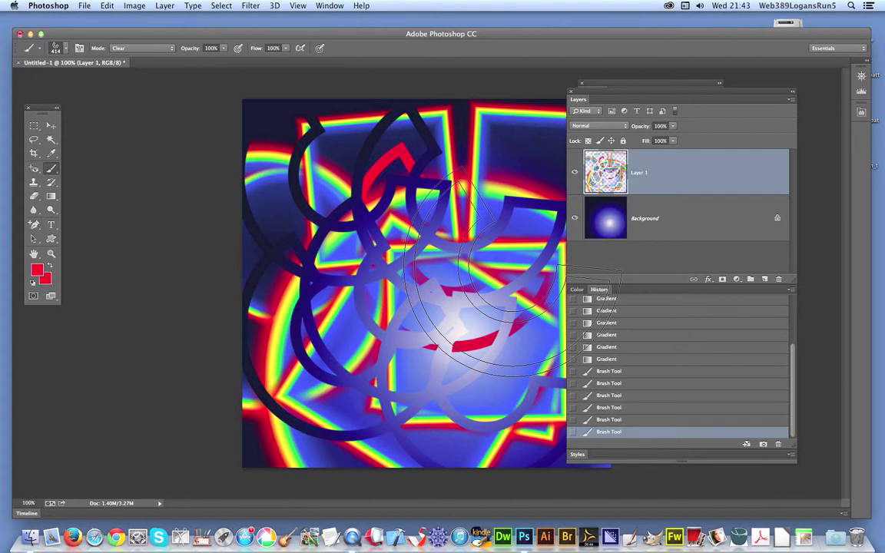
Cut four more overlapping arc shapes out of Layer 1 around the canvas's centre and upper half with the Clear-mode brush
left_click(498, 218)
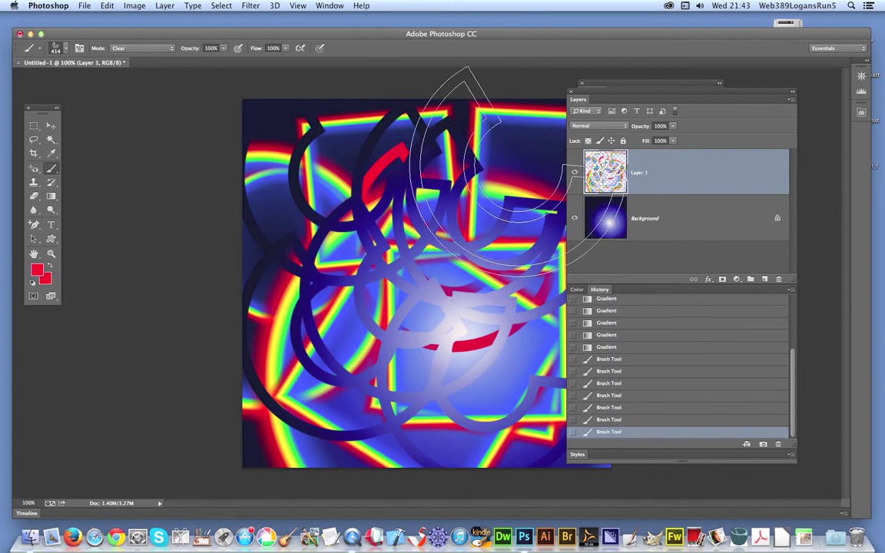
left_click(517, 170)
left_click(445, 278)
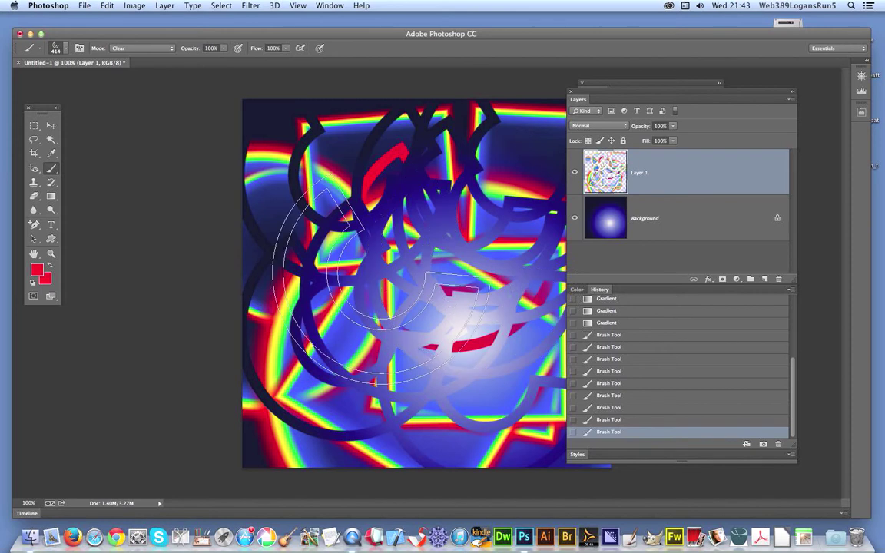
left_click(381, 280)
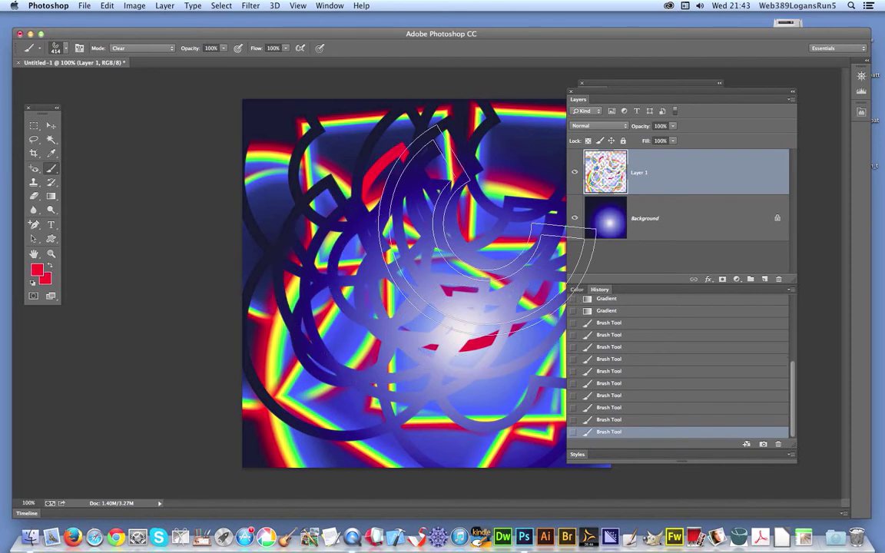
Set the Brush mode to Behind and stamp three overlapping red arcs around the canvas centre to fill the cleared areas
left_click(163, 49)
left_click(166, 42)
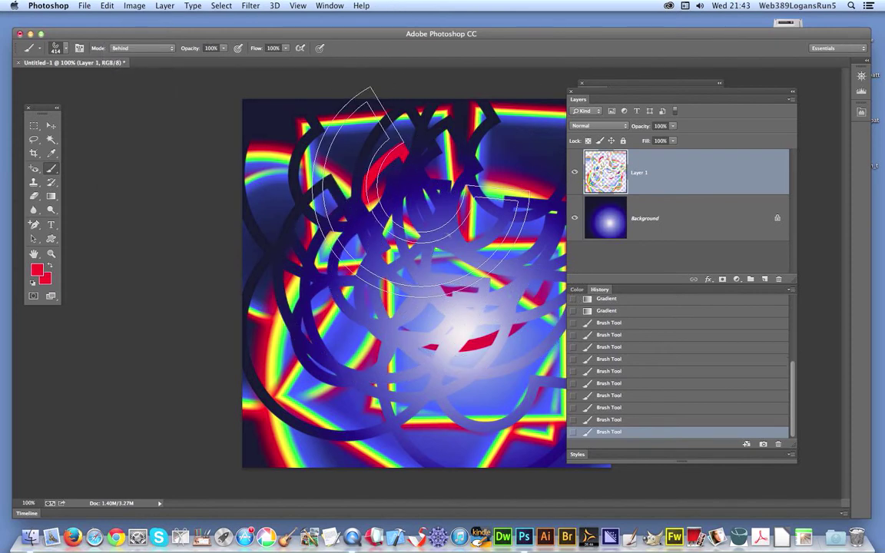
left_click(422, 194)
left_click(414, 315)
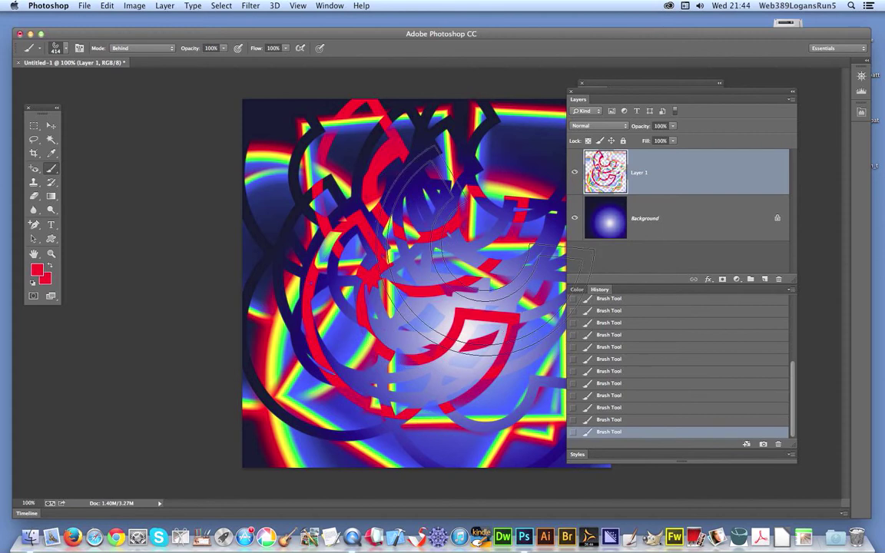
left_click(486, 253)
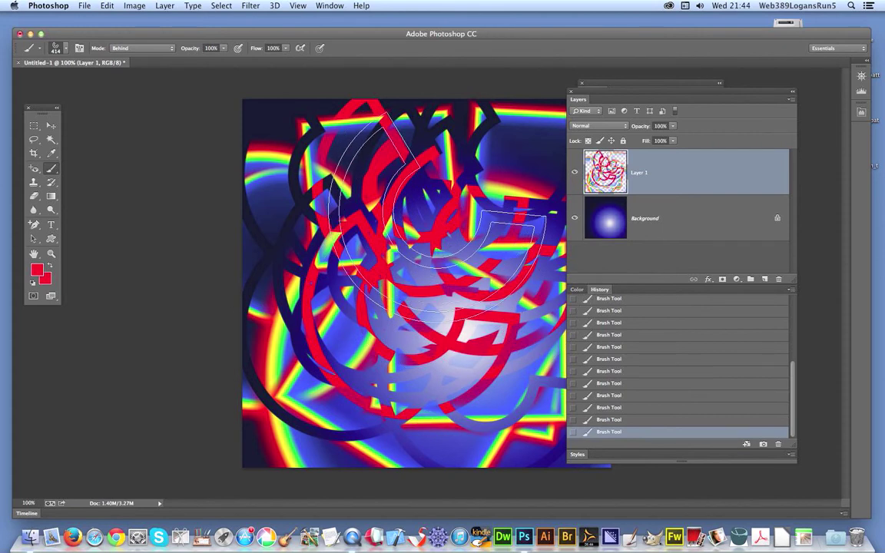